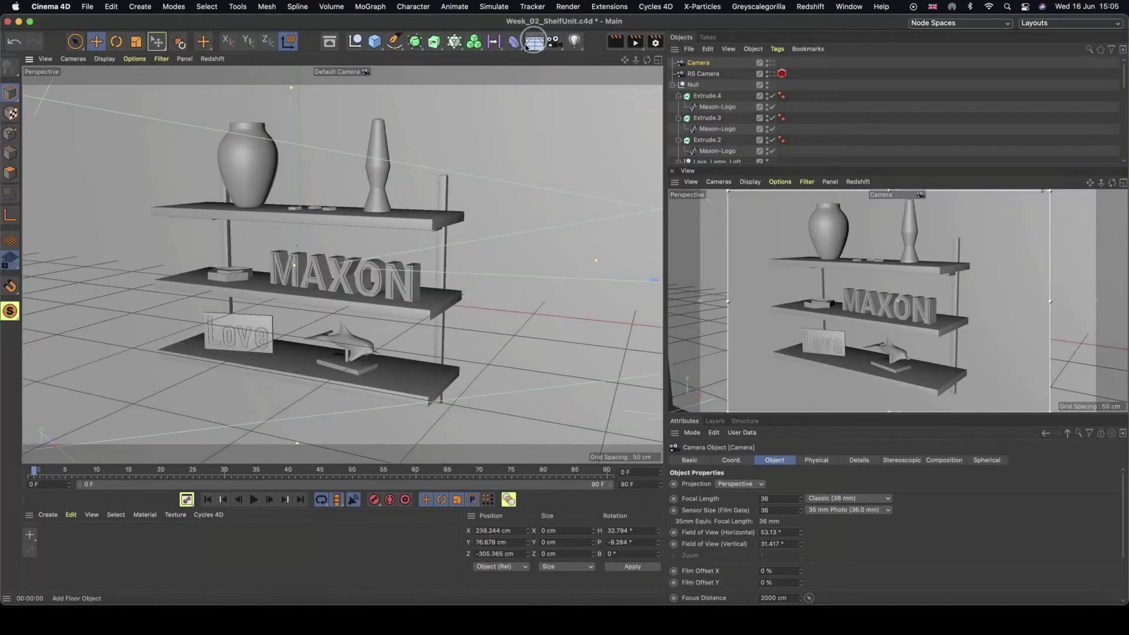
Step: Add a Sky object from the Floor flyout and open the Asset Browser
{"action": "left_click_drag", "start_coordinate": [528, 45], "coordinate": [573, 78]}
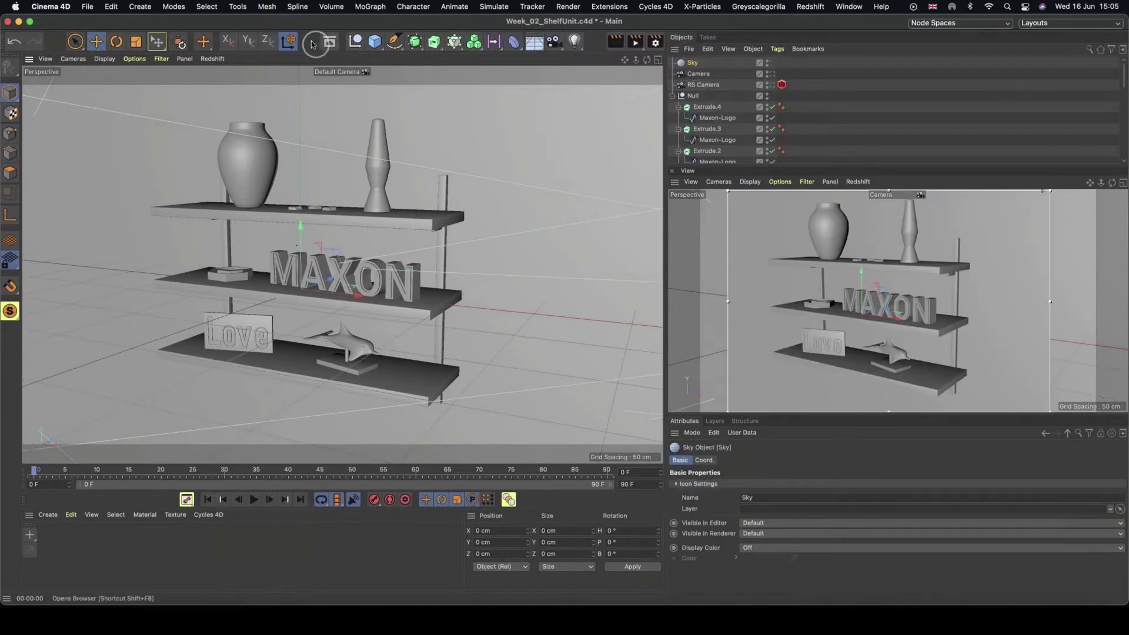
{"action": "left_click", "coordinate": [330, 42]}
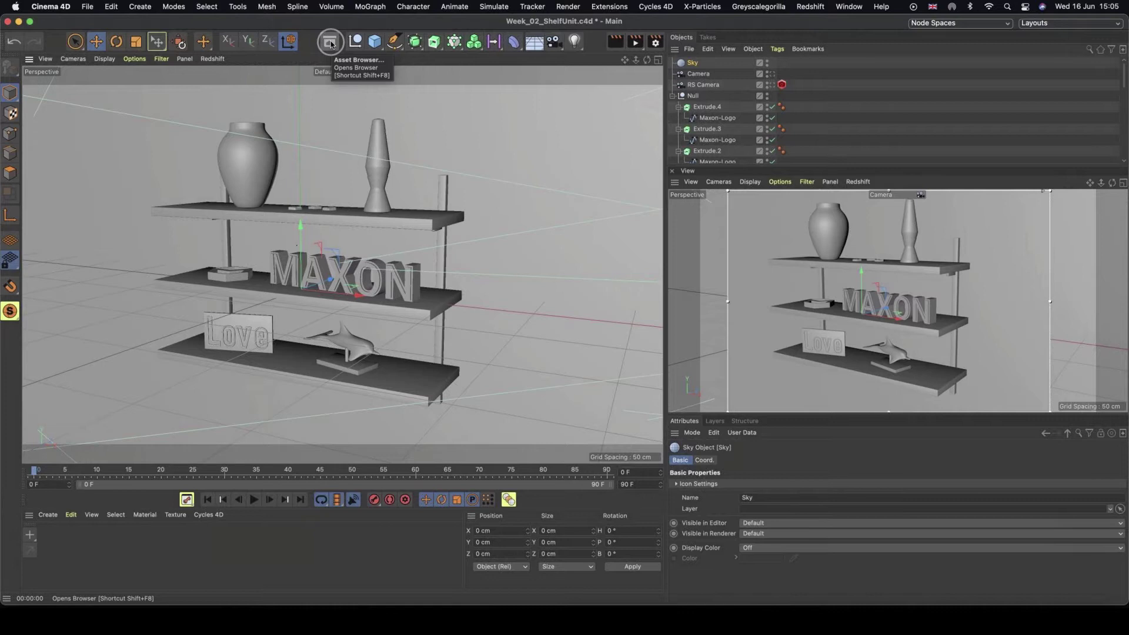
Step: Search the Asset Browser for 'HDR', load the Sunny - Road material, then close the browser
{"action": "left_click", "coordinate": [330, 43]}
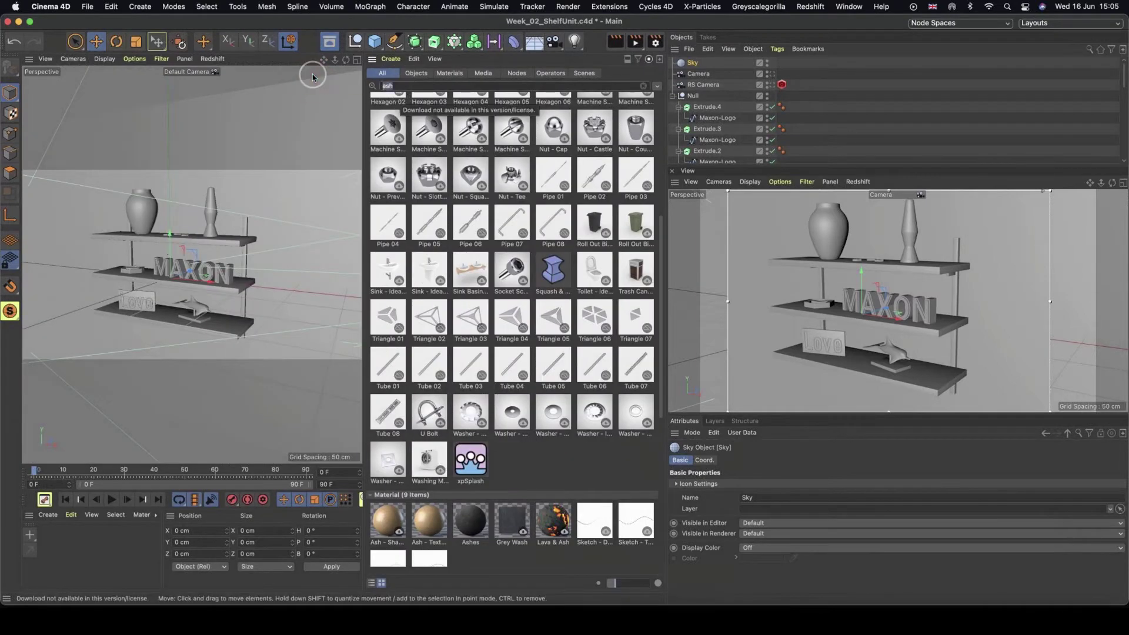
{"action": "type", "text": "HDR"}
{"action": "scroll", "coordinate": [444, 160], "scroll_direction": "up", "scroll_amount": 8}
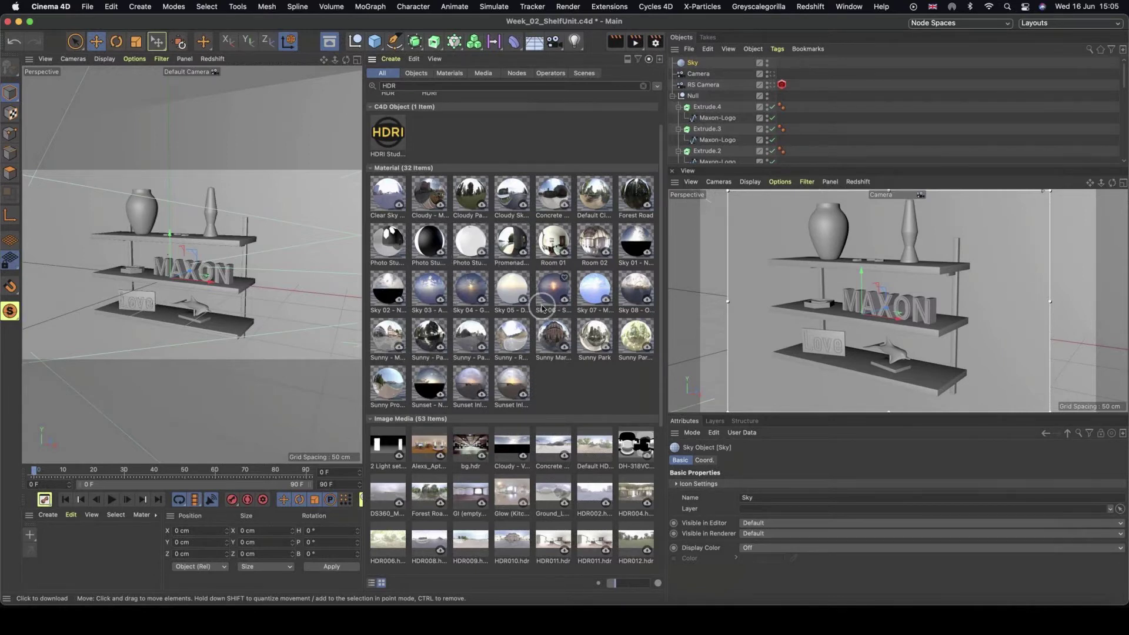
{"action": "double_click", "coordinate": [514, 347]}
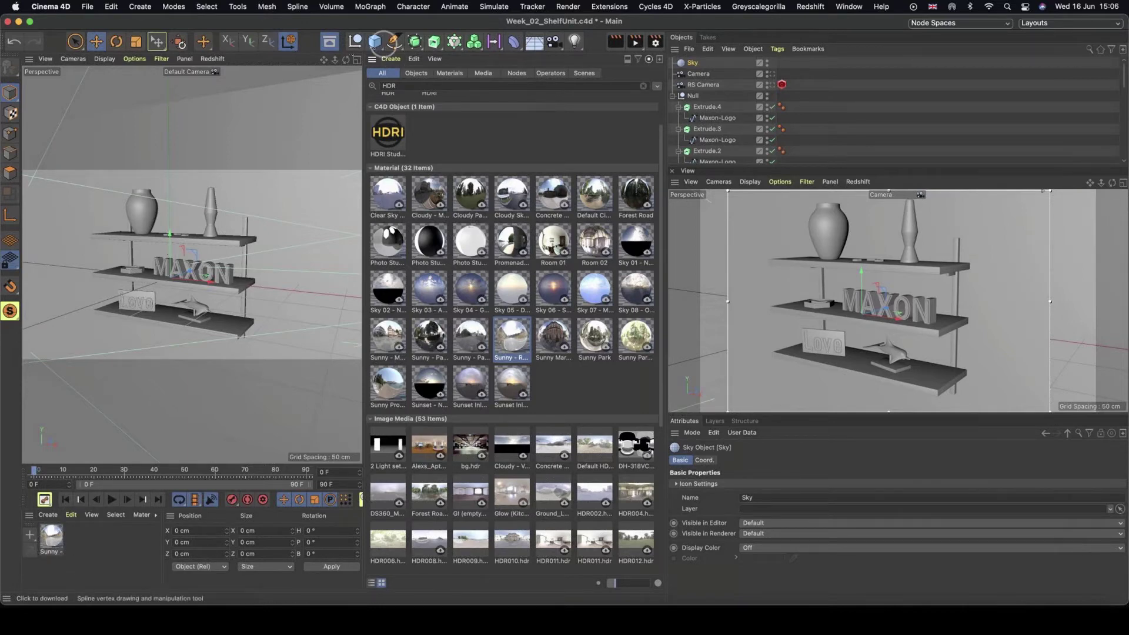
{"action": "left_click", "coordinate": [328, 42]}
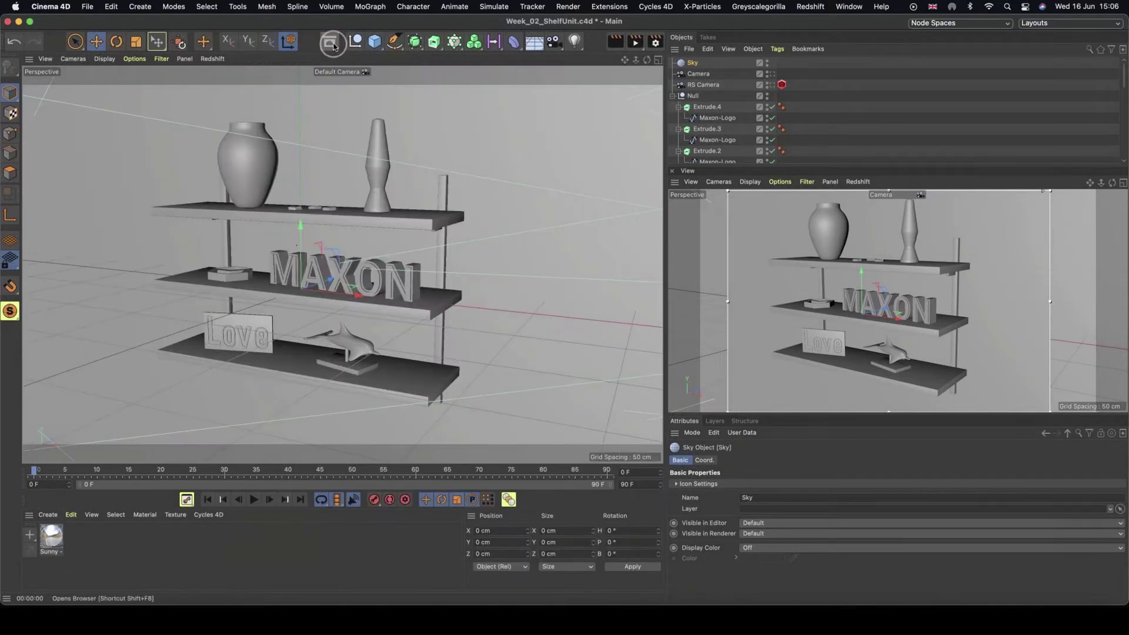
Step: Drag the Sunny - Road material onto the Sky object and show its material tag settings
{"action": "left_click", "coordinate": [50, 534]}
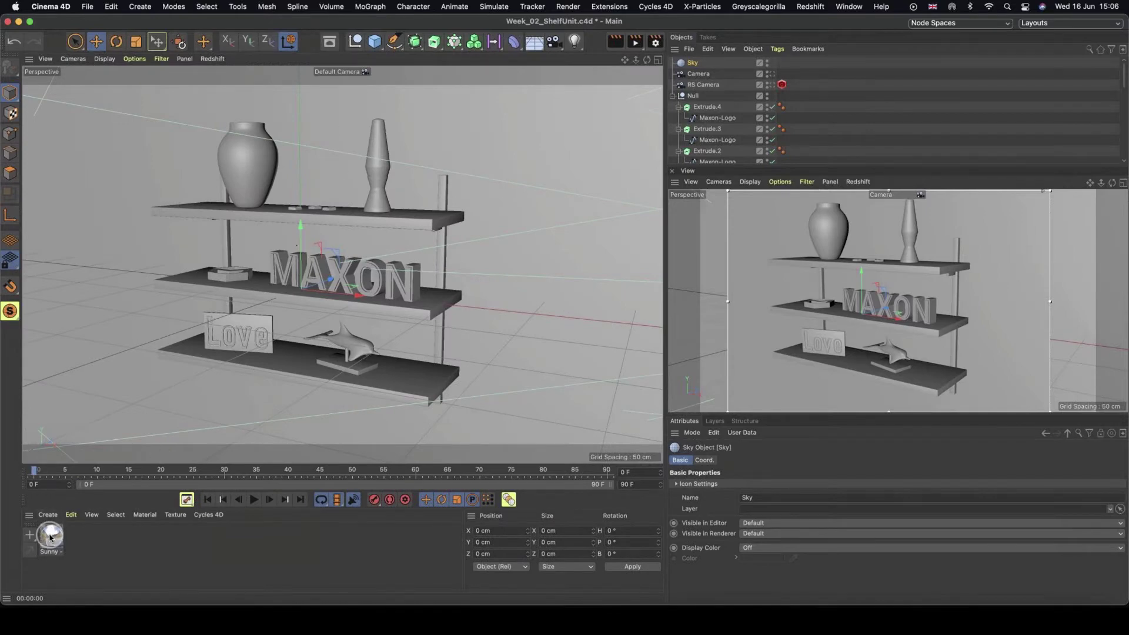
{"action": "left_click_drag", "start_coordinate": [51, 536], "coordinate": [690, 66]}
{"action": "left_click", "coordinate": [782, 62]}
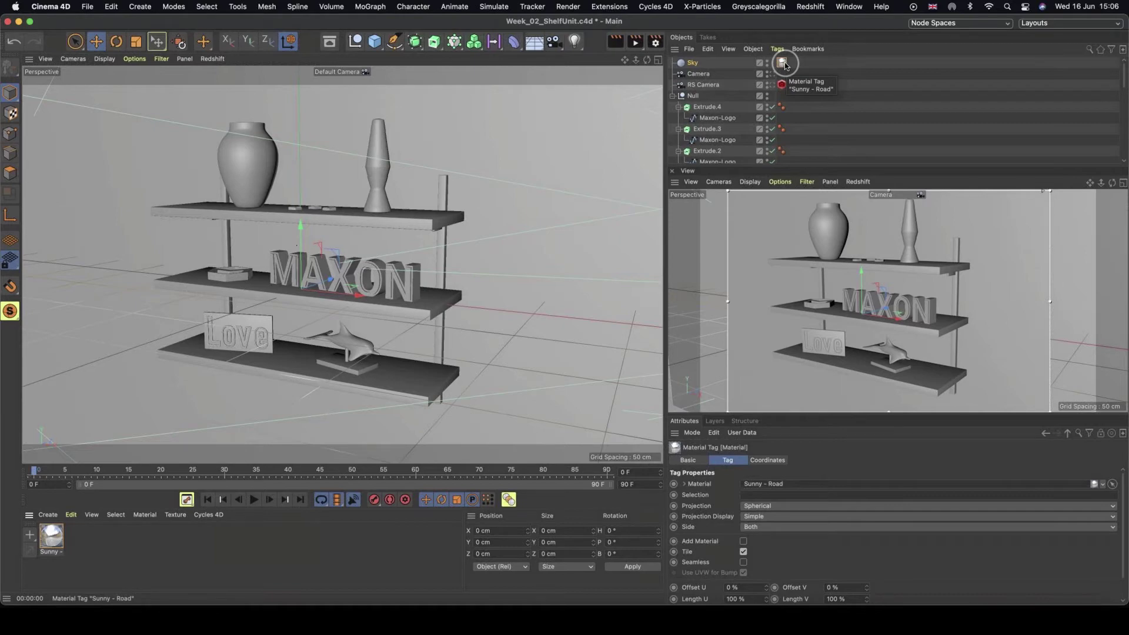
Step: Switch the renderer to Physical in Render Settings
{"action": "left_click", "coordinate": [656, 43]}
{"action": "left_click_drag", "start_coordinate": [705, 57], "coordinate": [448, 61]}
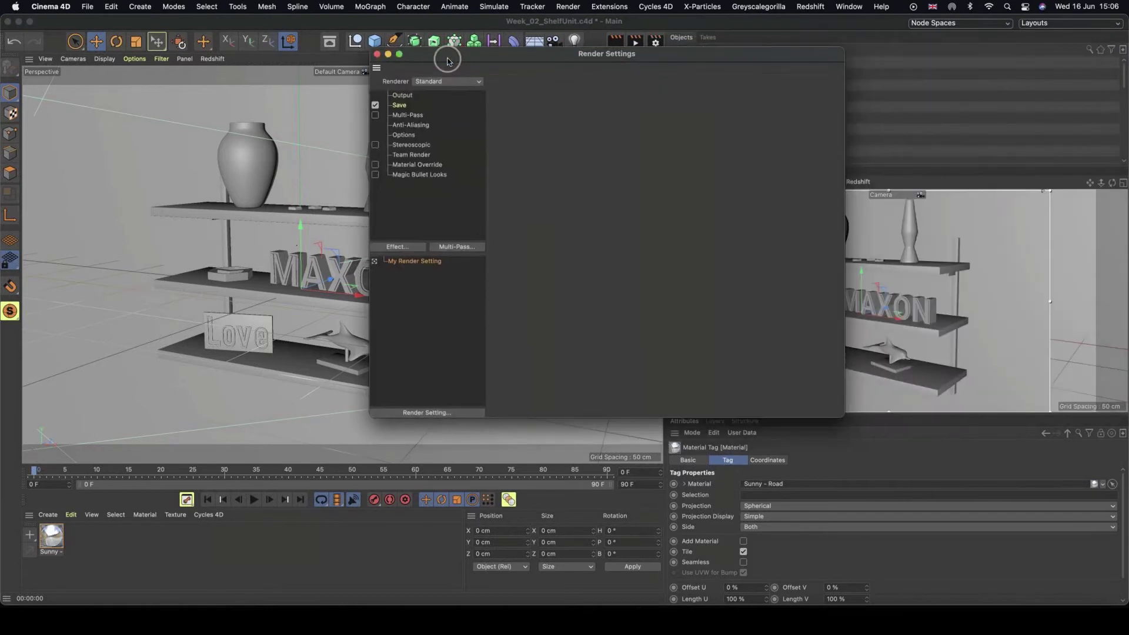
{"action": "left_click", "coordinate": [467, 82]}
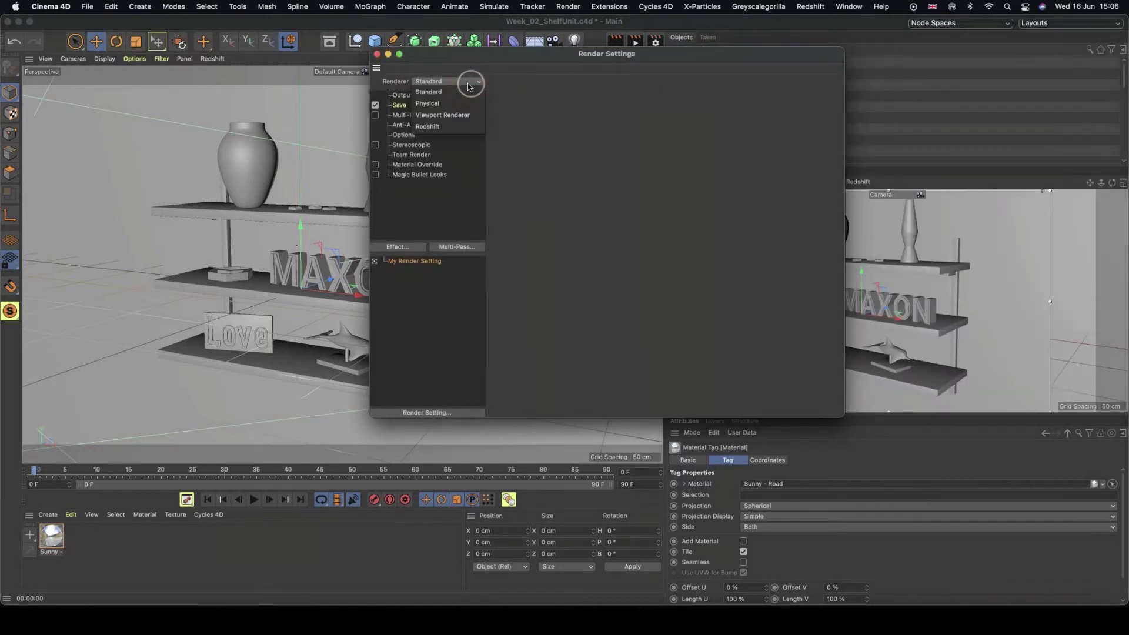
{"action": "left_click", "coordinate": [437, 106]}
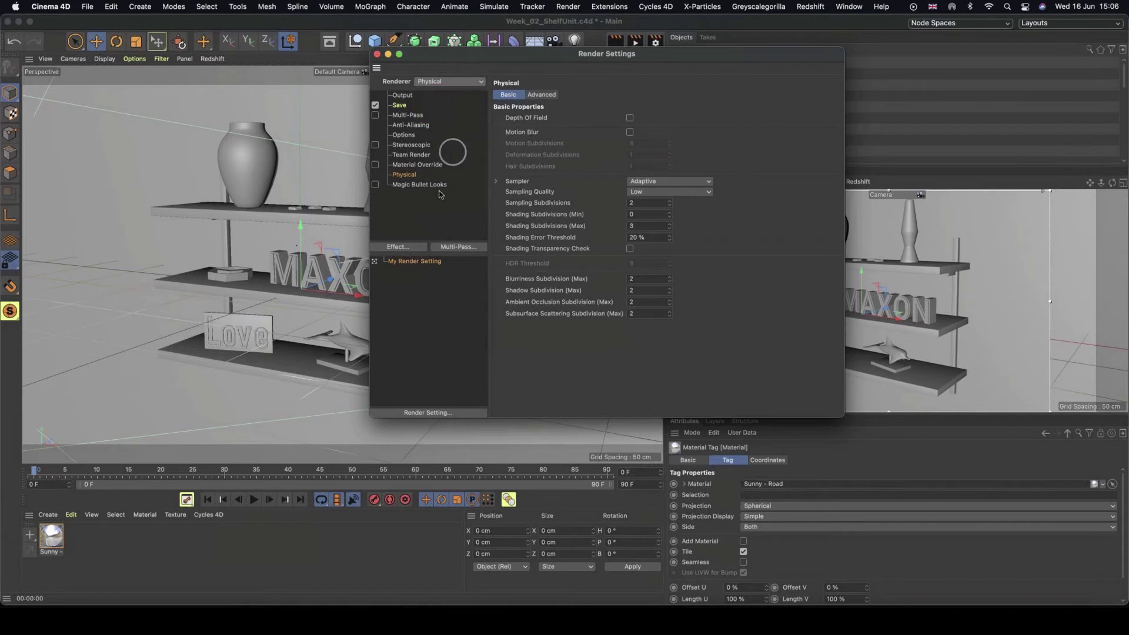
Step: Add the Global Illumination effect, compare it off and on, and leave it enabled
{"action": "right_click", "coordinate": [413, 210]}
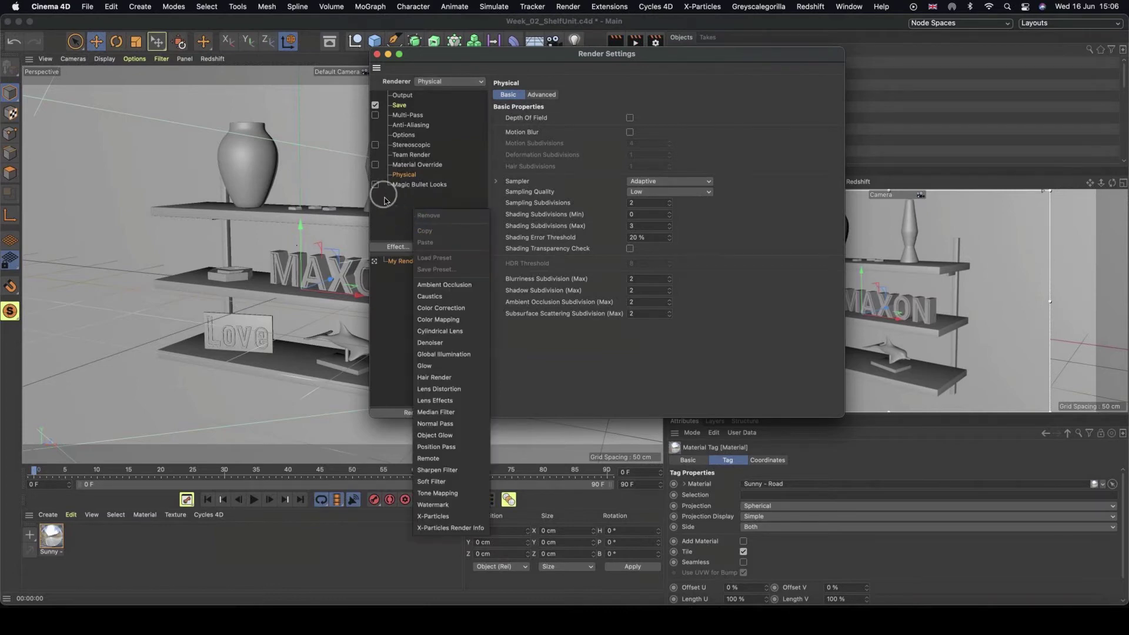
{"action": "left_click", "coordinate": [390, 206]}
{"action": "left_click", "coordinate": [396, 246]}
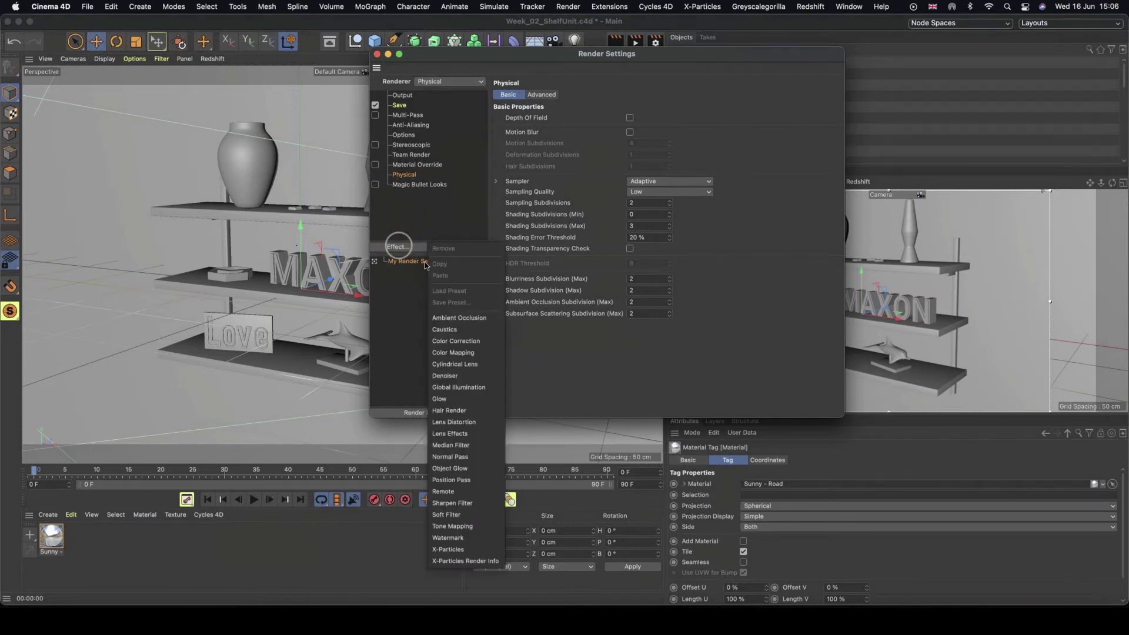
{"action": "left_click", "coordinate": [464, 388]}
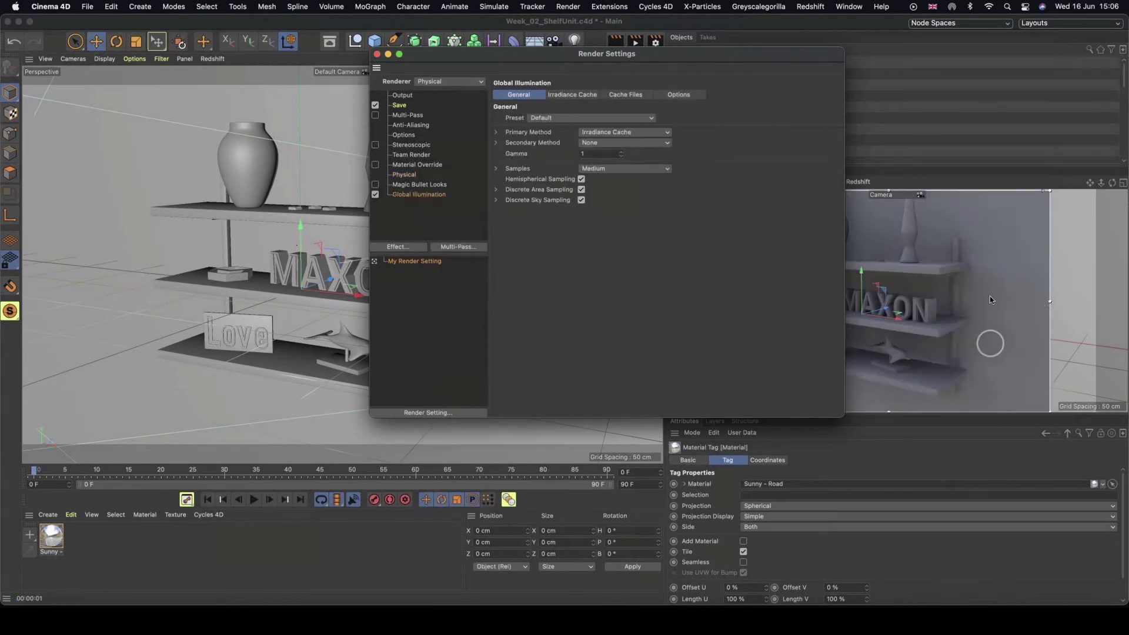
{"action": "left_click_drag", "start_coordinate": [685, 59], "coordinate": [483, 51]}
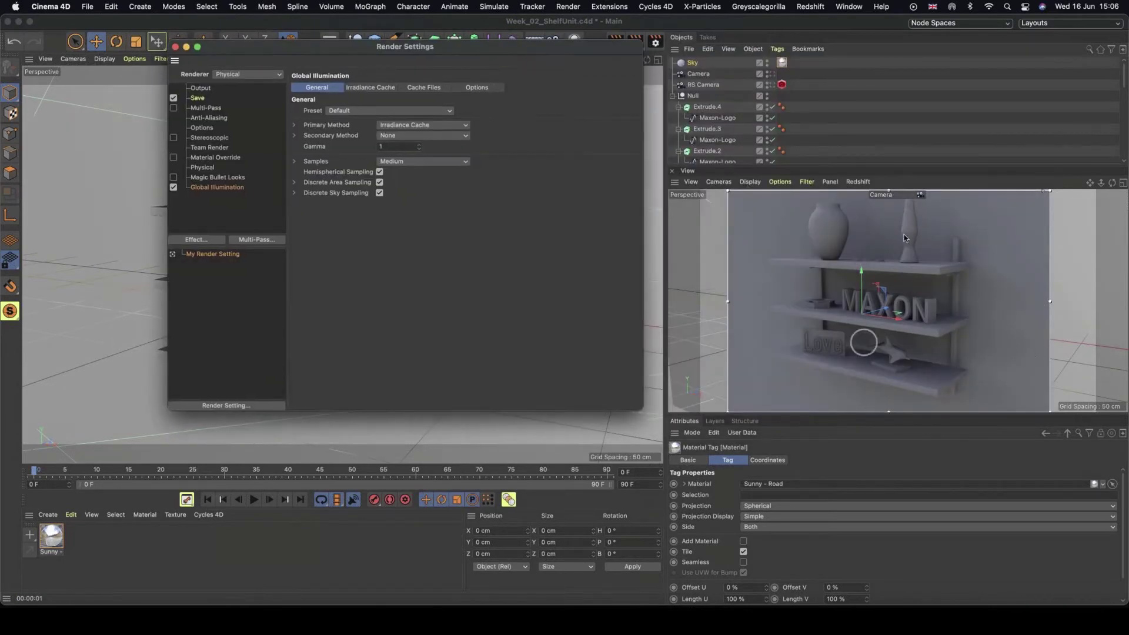
{"action": "left_click", "coordinate": [173, 187]}
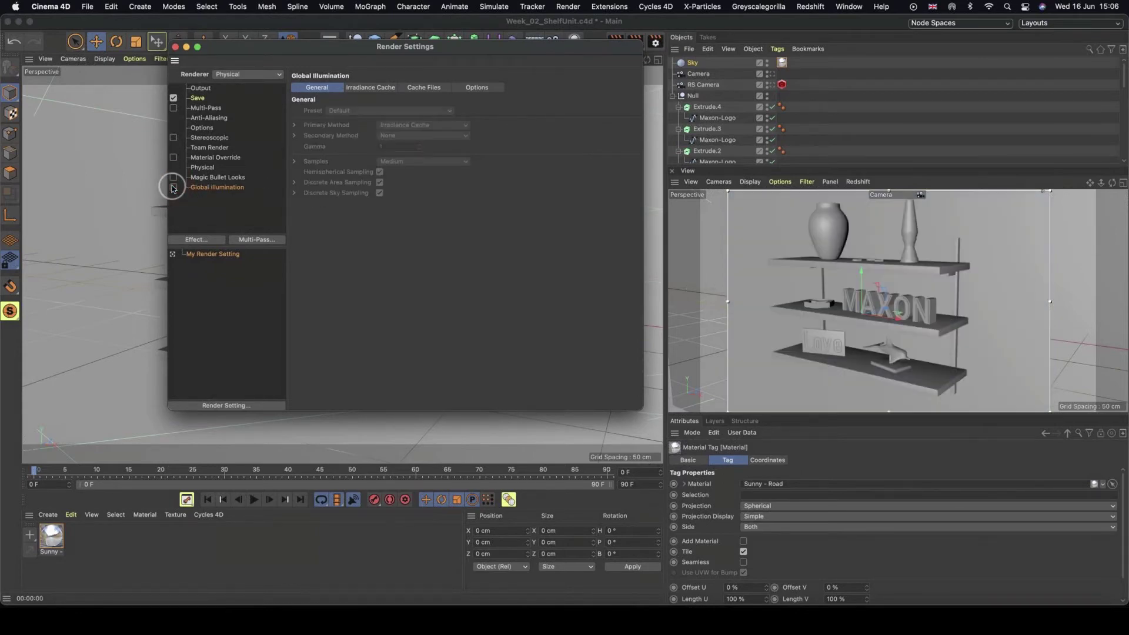
{"action": "left_click", "coordinate": [173, 187]}
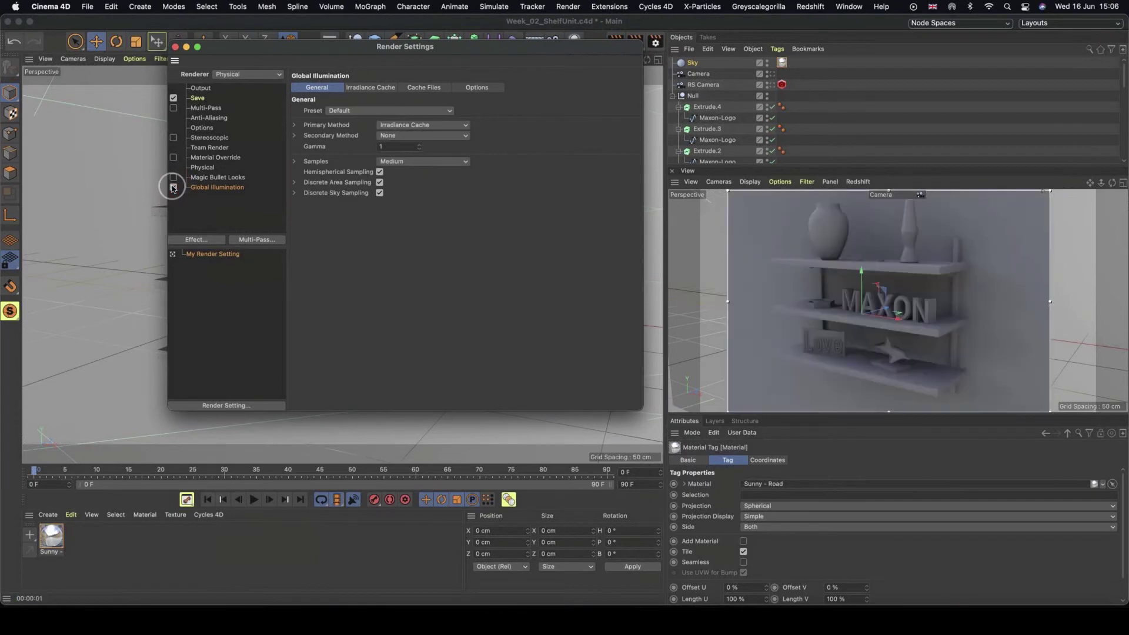
{"action": "left_click", "coordinate": [175, 47]}
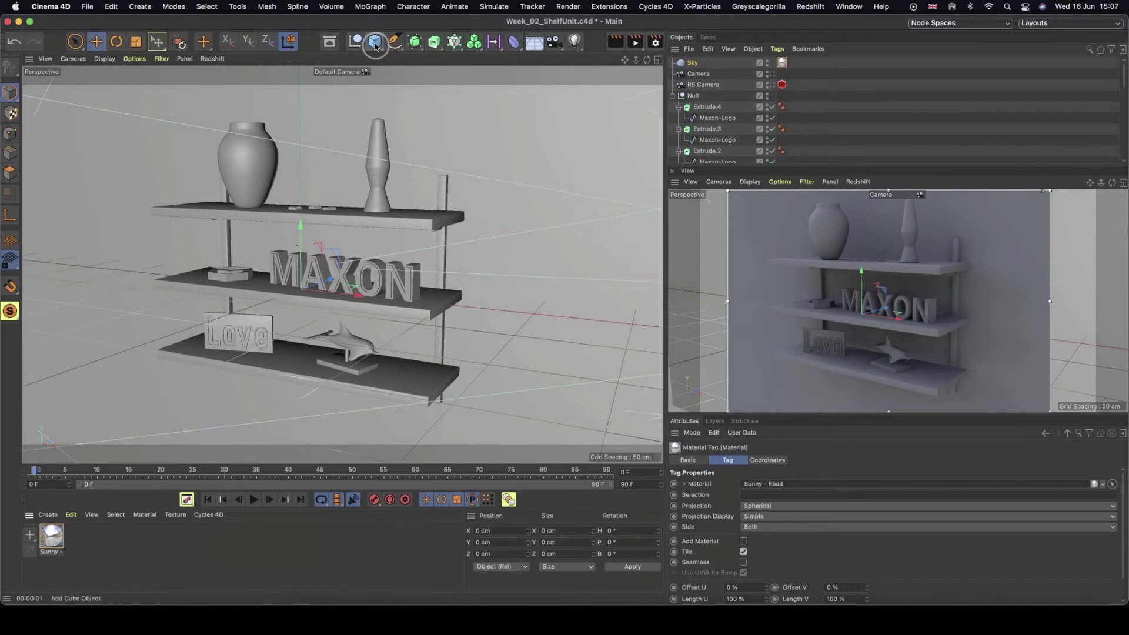
Step: Add a Sphere, scale it down to about 84 cm, and apply the Sunny - Road material
{"action": "left_click_drag", "start_coordinate": [374, 44], "coordinate": [597, 62]}
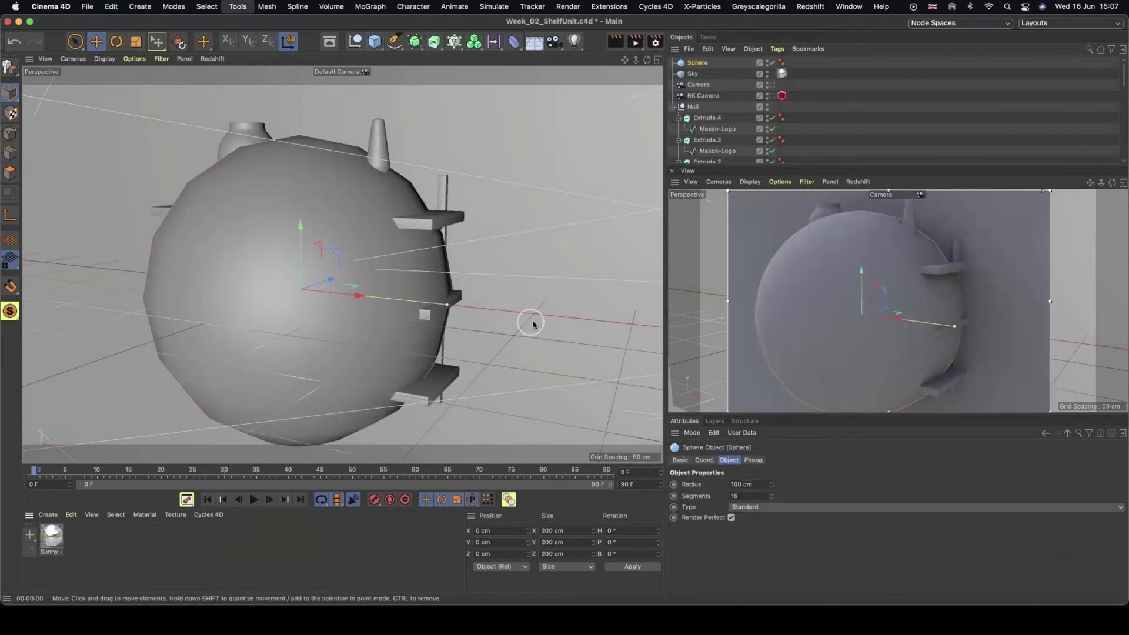
{"action": "key", "text": "t"}
{"action": "left_click_drag", "start_coordinate": [479, 318], "coordinate": [221, 310]}
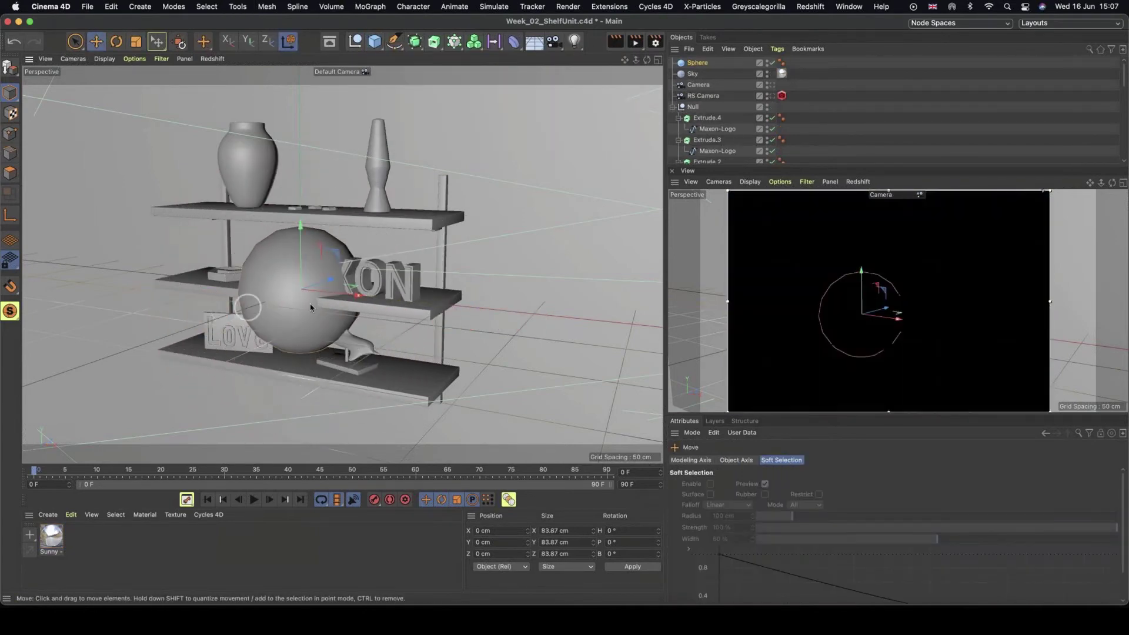
{"action": "key", "text": "e"}
{"action": "left_click_drag", "start_coordinate": [52, 536], "coordinate": [266, 273]}
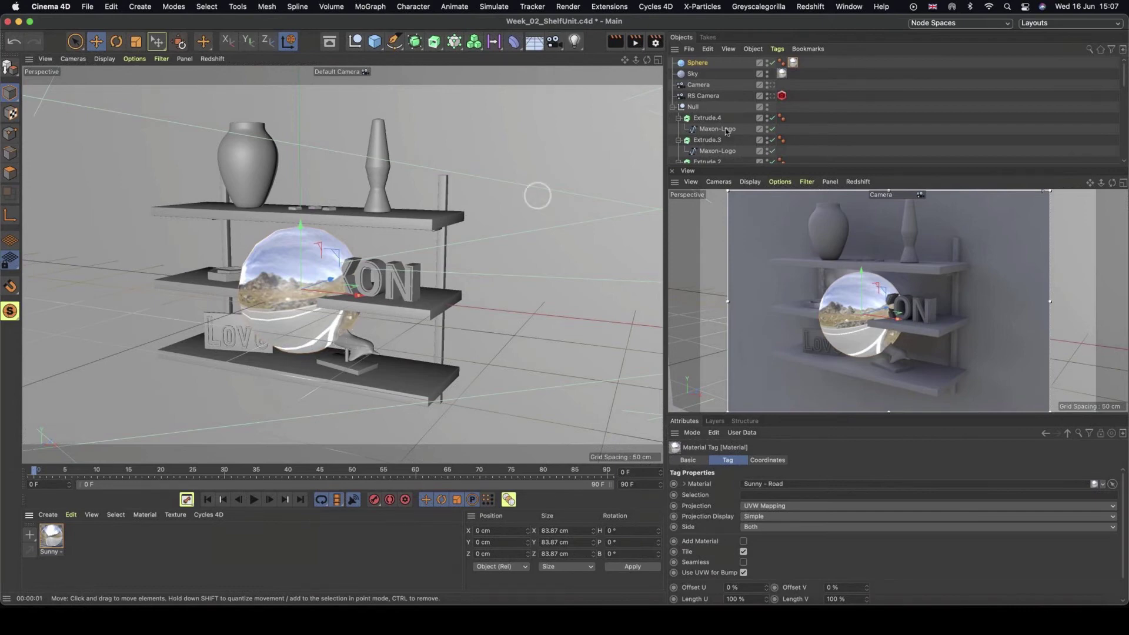
Step: Start an interactive render and raise the sphere material tag's Offset U to about 26 %
{"action": "key", "text": "ctrl+r"}
{"action": "left_click", "coordinate": [792, 62]}
{"action": "left_click_drag", "start_coordinate": [792, 66], "coordinate": [782, 74]}
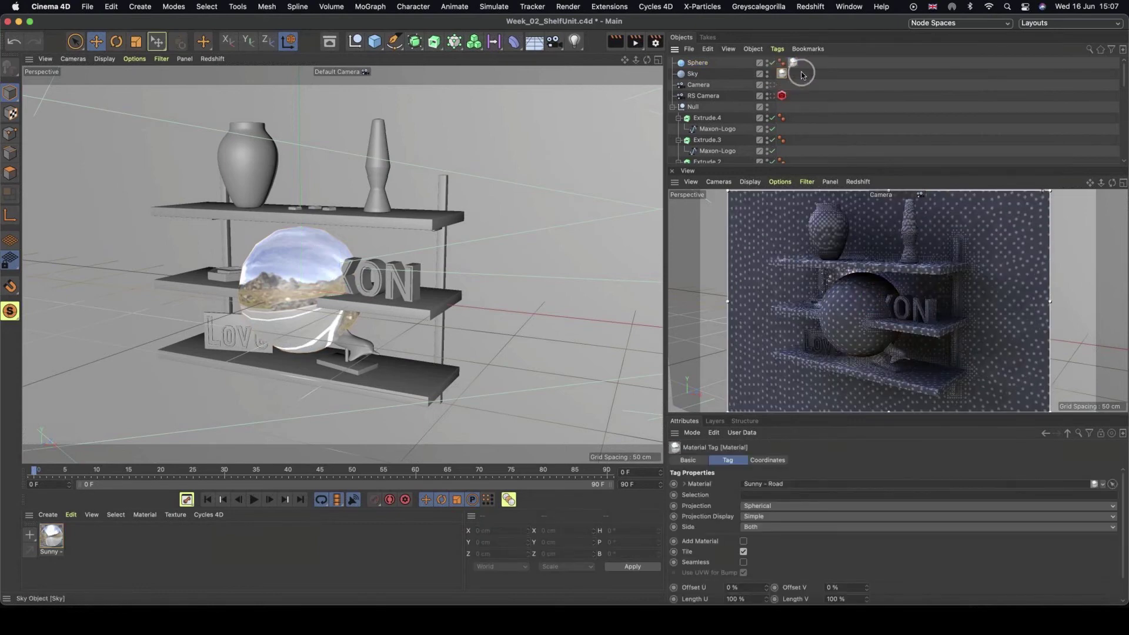
{"action": "left_click", "coordinate": [793, 62]}
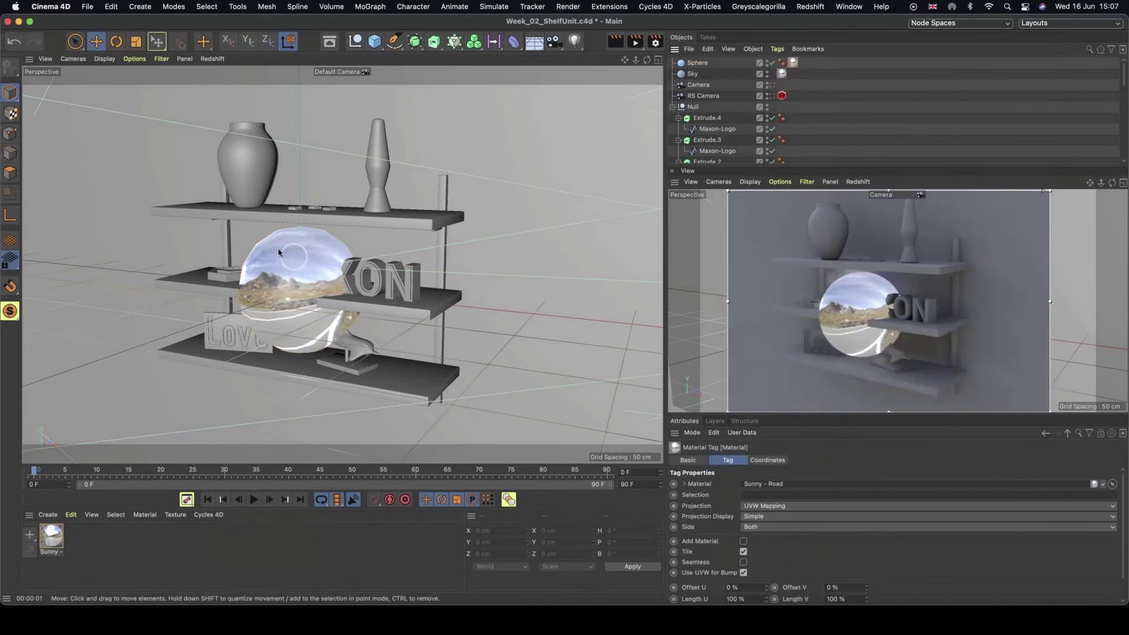
{"action": "left_click", "coordinate": [306, 336]}
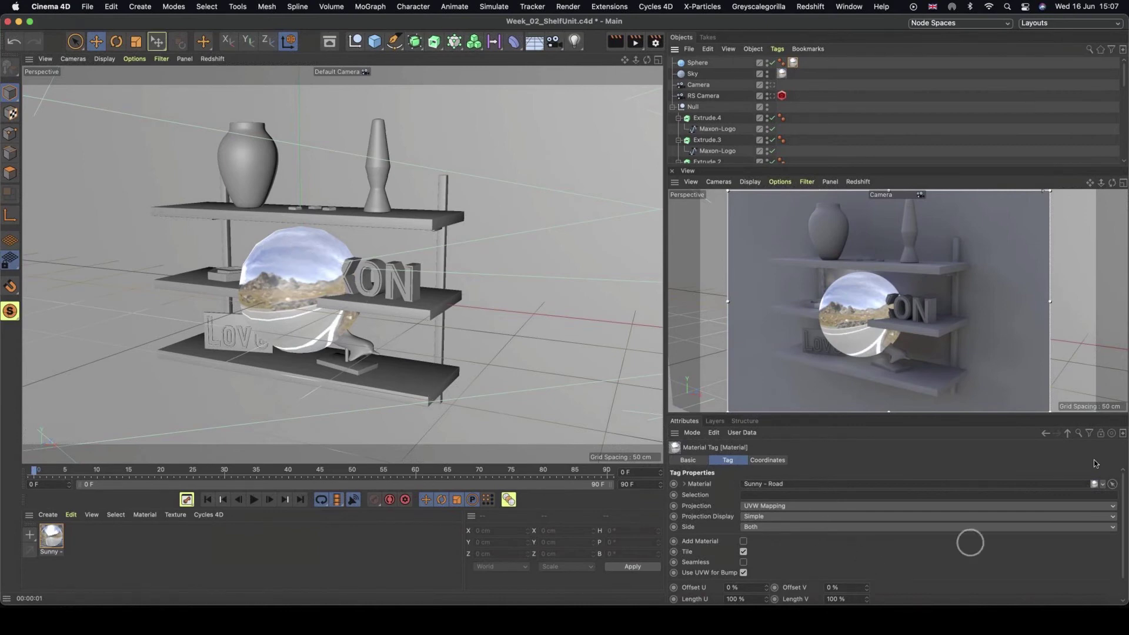
{"action": "left_click_drag", "start_coordinate": [1121, 488], "coordinate": [1115, 503]}
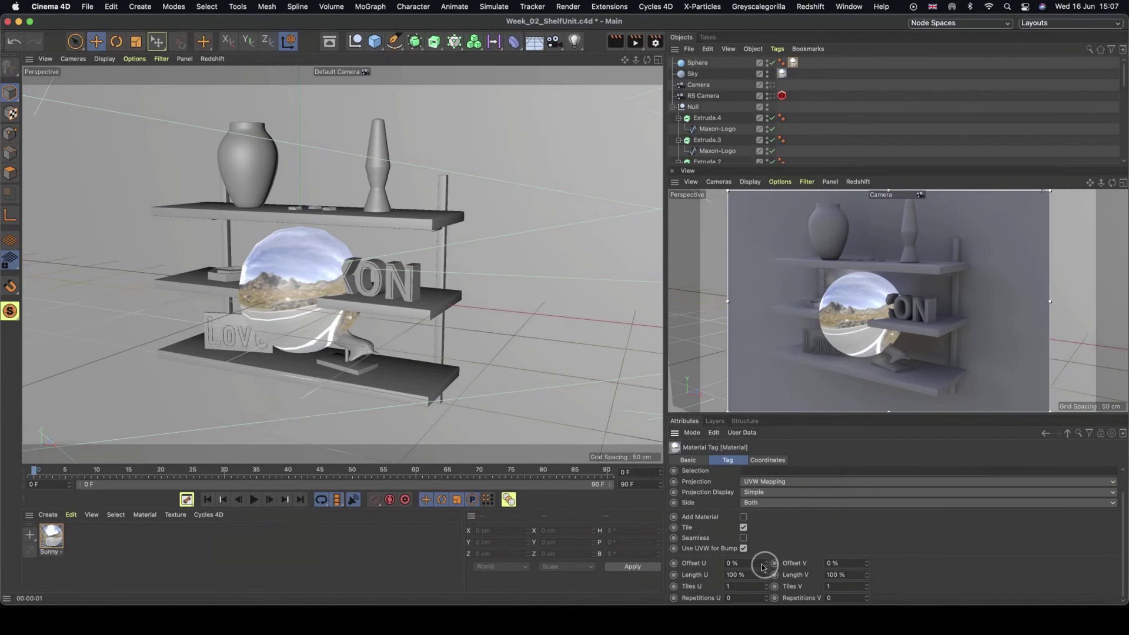
{"action": "left_click_drag", "start_coordinate": [763, 566], "coordinate": [765, 566]}
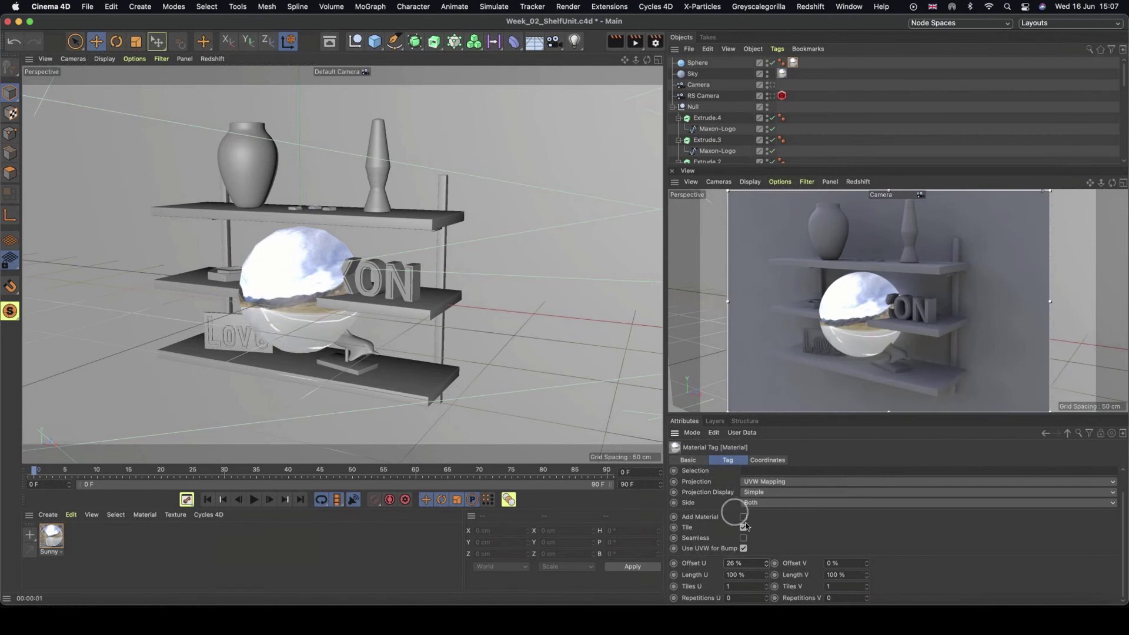
{"action": "left_click_drag", "start_coordinate": [746, 564], "coordinate": [691, 561]}
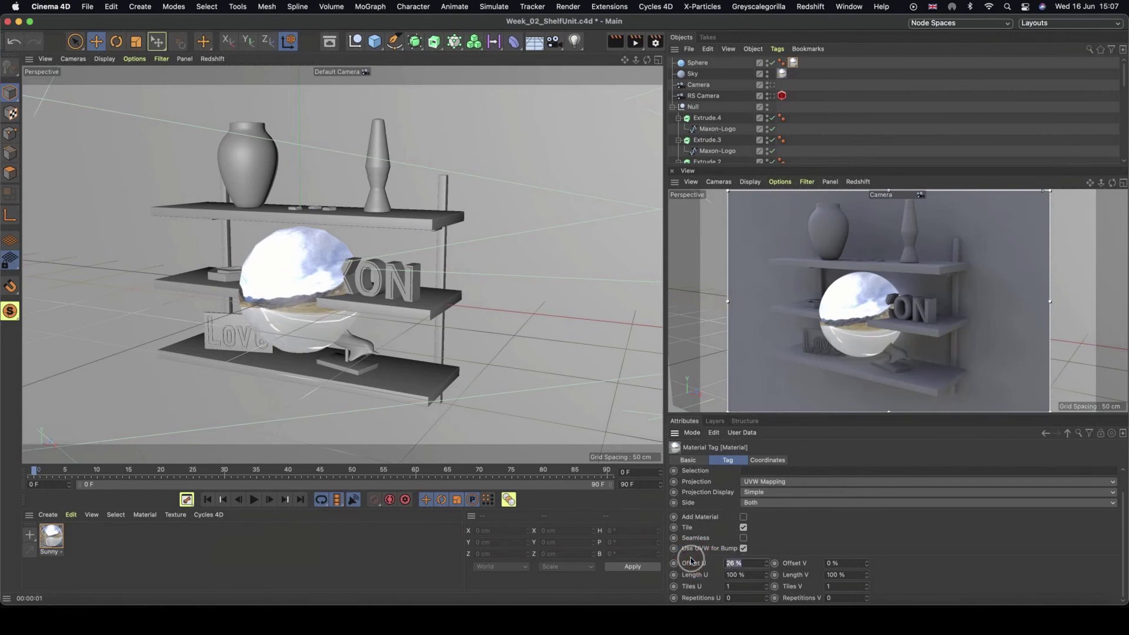
Step: Set Offset U to 25 % on both the sphere's and the Sky's material tags
{"action": "type", "text": "25"}
{"action": "left_click", "coordinate": [773, 542]}
{"action": "left_click", "coordinate": [781, 72]}
{"action": "left_click", "coordinate": [782, 73]}
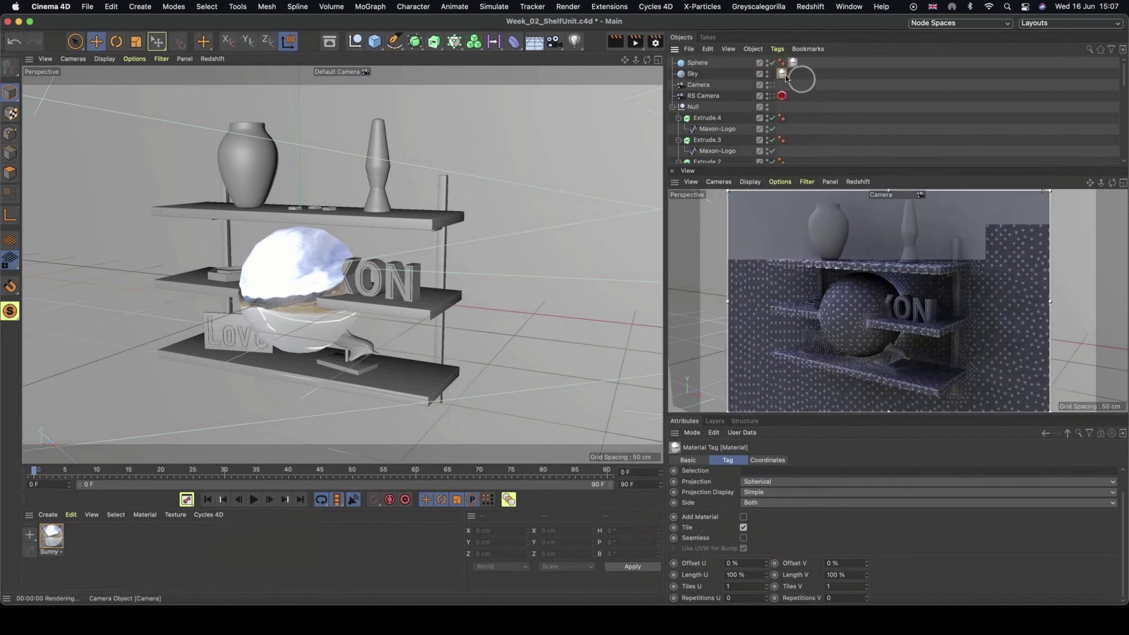
{"action": "left_click", "coordinate": [782, 75]}
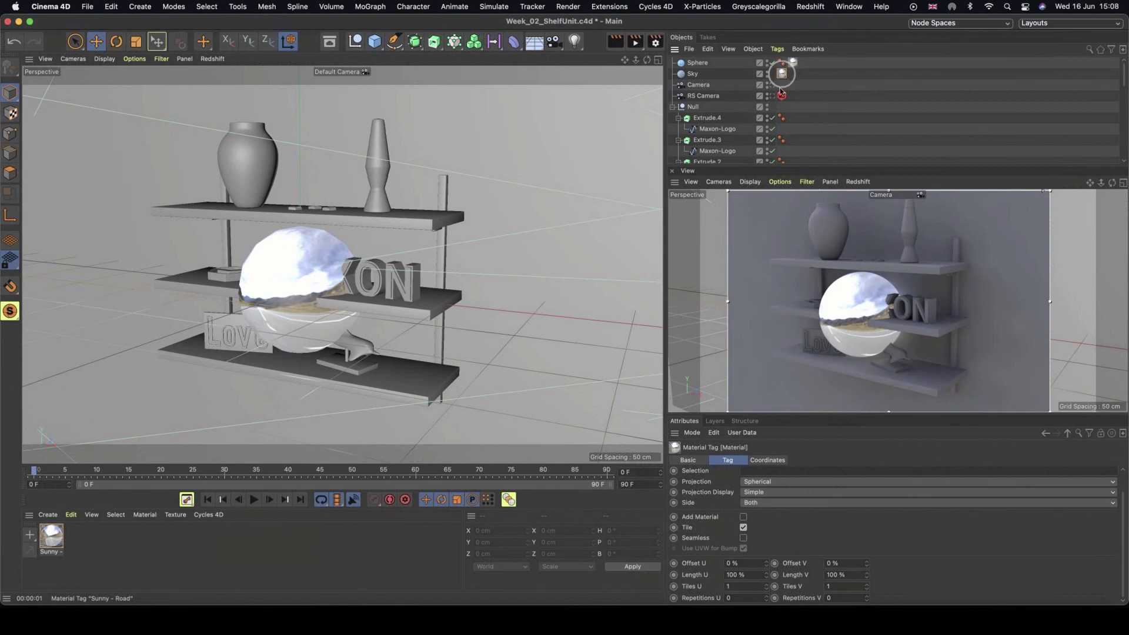
{"action": "left_click", "coordinate": [745, 563]}
{"action": "type", "text": "25"}
{"action": "key", "text": "Return"}
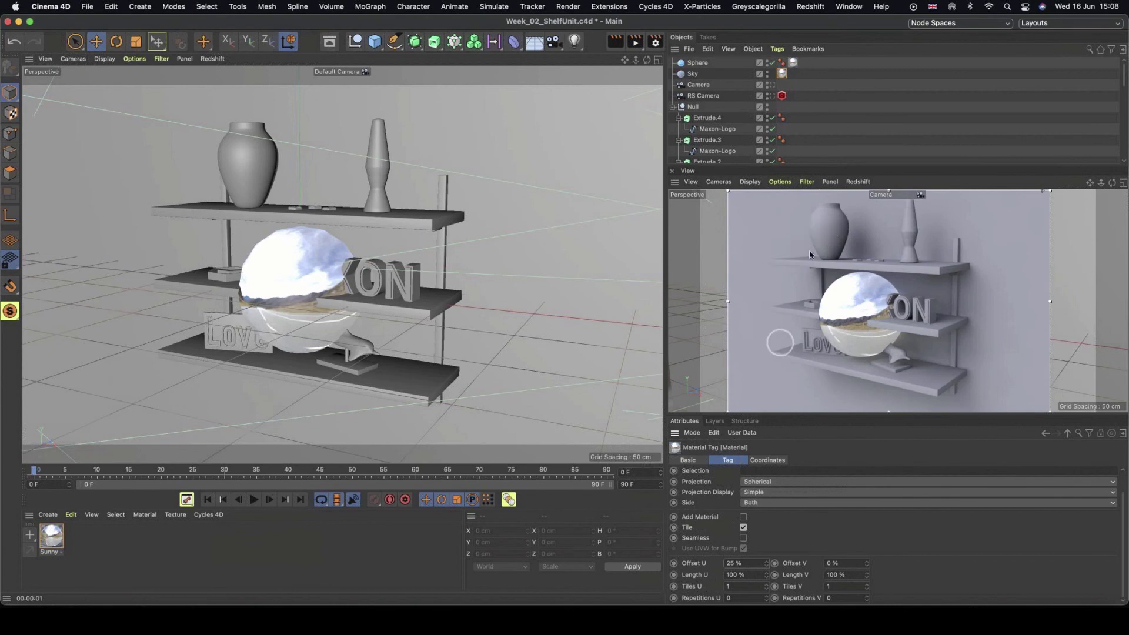
Step: Hide the preview sphere, compare the sky at 0 % offset, then restore Offset U to 25 %
{"action": "left_click", "coordinate": [772, 62]}
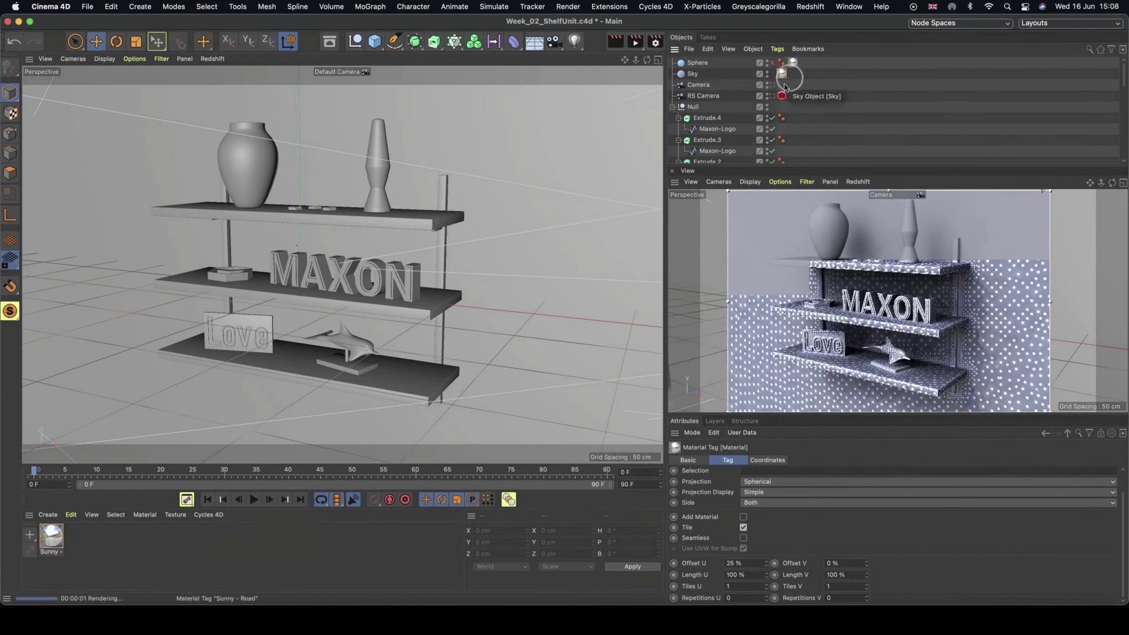
{"action": "left_click_drag", "start_coordinate": [743, 563], "coordinate": [707, 560]}
{"action": "left_click", "coordinate": [921, 281]}
{"action": "left_click", "coordinate": [858, 304]}
{"action": "left_click", "coordinate": [876, 378]}
{"action": "left_click", "coordinate": [835, 288]}
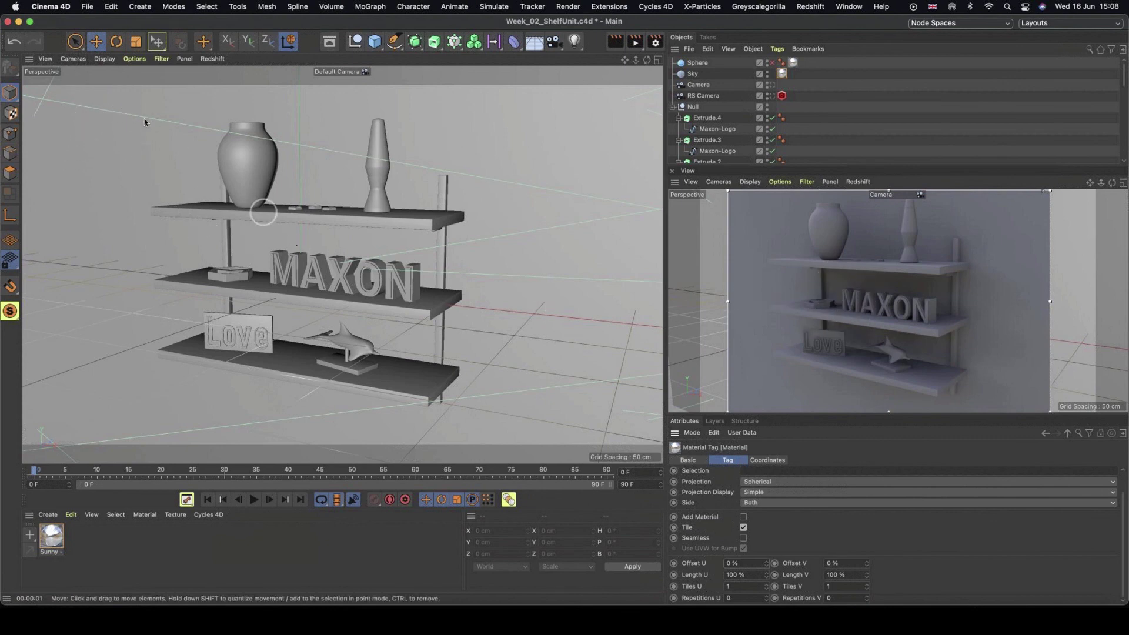
{"action": "left_click", "coordinate": [742, 563]}
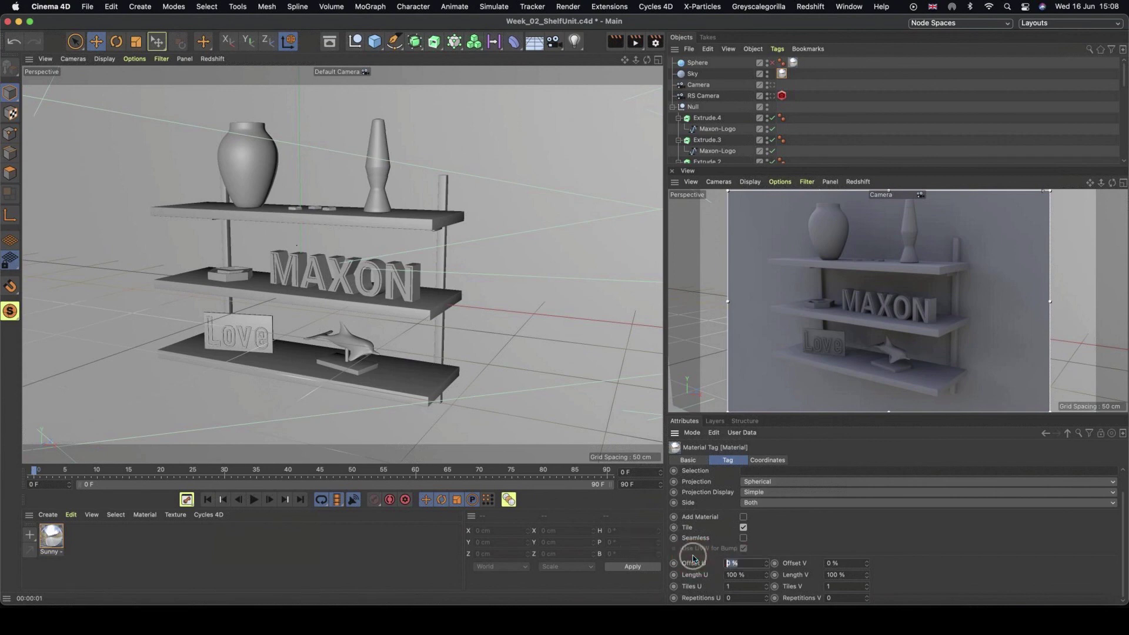
{"action": "type", "text": "25"}
{"action": "key", "text": "Return"}
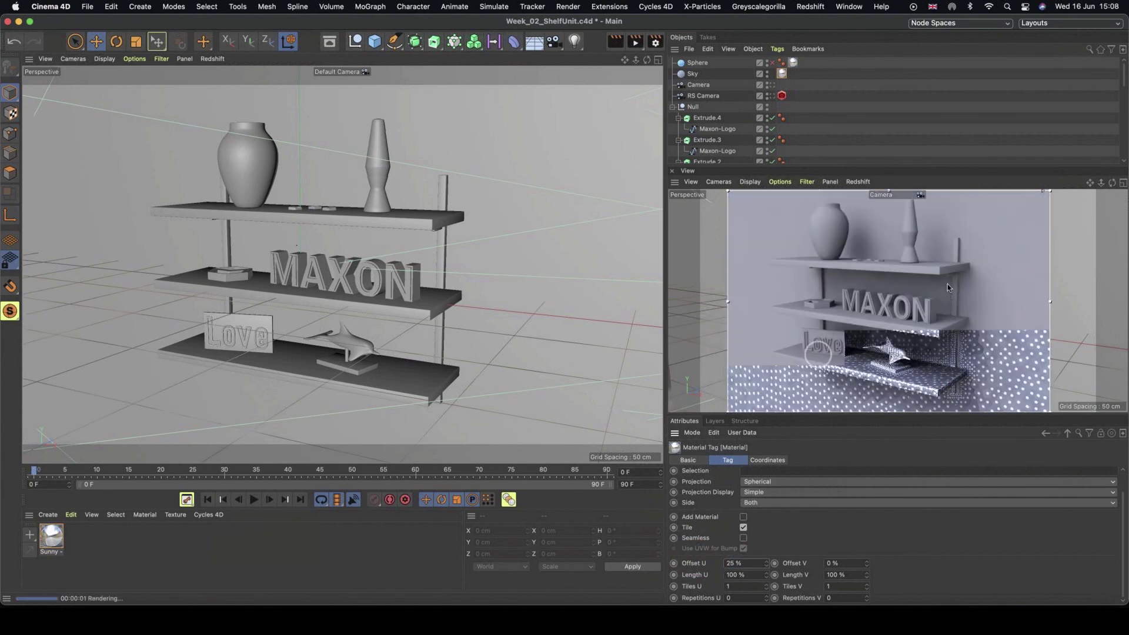